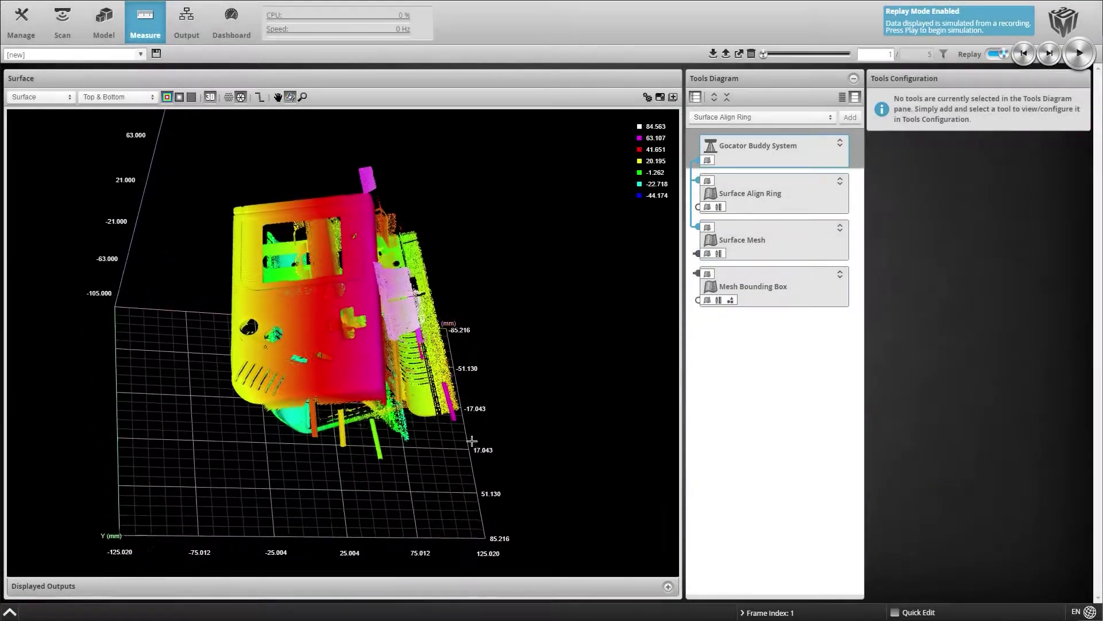
# Orbit the scan and open the Mesh Bounding Box tool to inspect the meshed part
pyautogui.moveTo(472, 440); pyautogui.dragTo(562, 332)
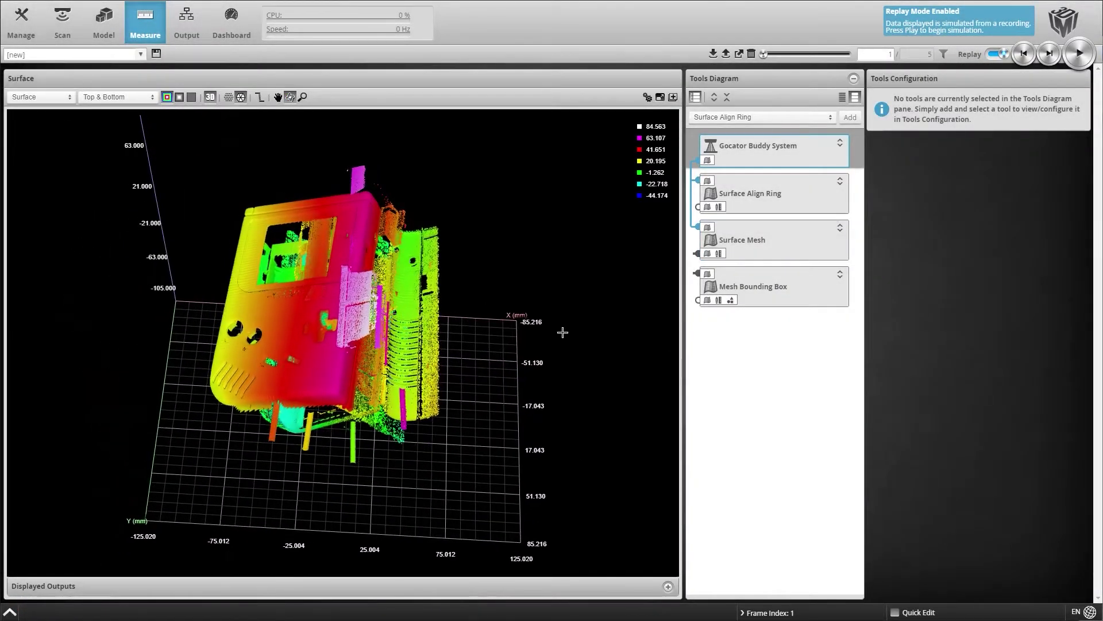
pyautogui.click(767, 276)
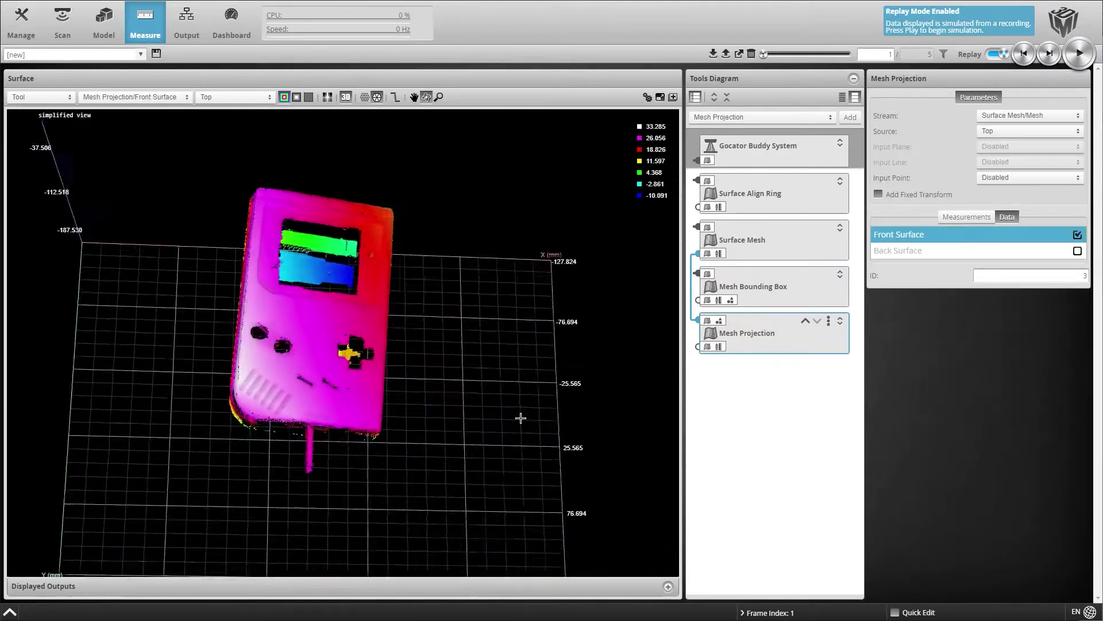
pyautogui.moveTo(521, 418); pyautogui.dragTo(492, 387)
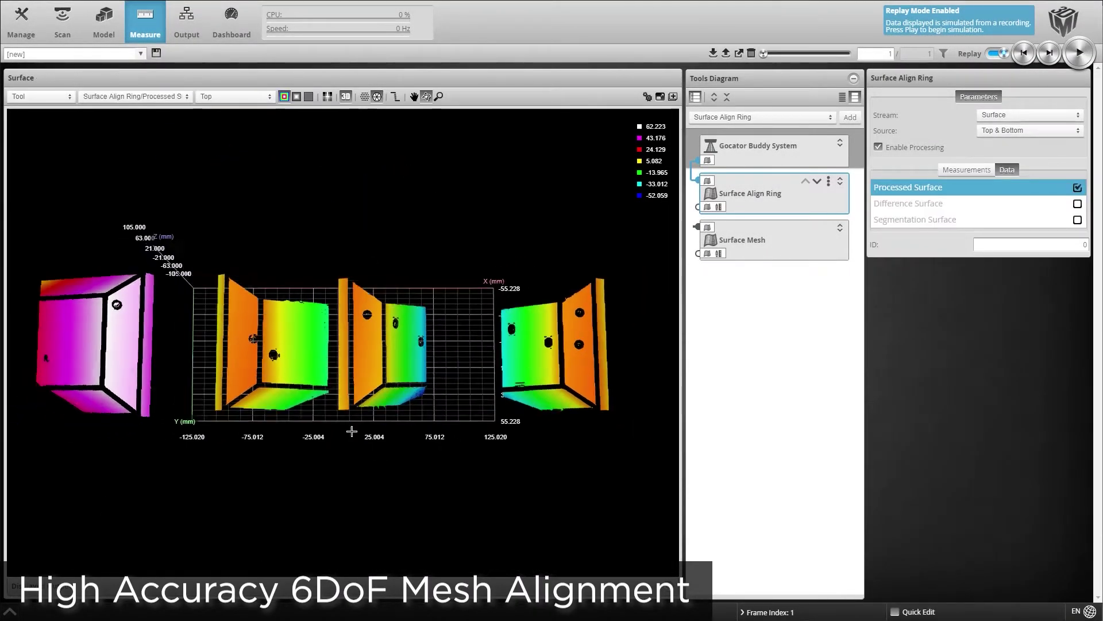
# Tilt the aligned Processed Surface view into a perspective angle
pyautogui.moveTo(353, 431); pyautogui.dragTo(353, 266)
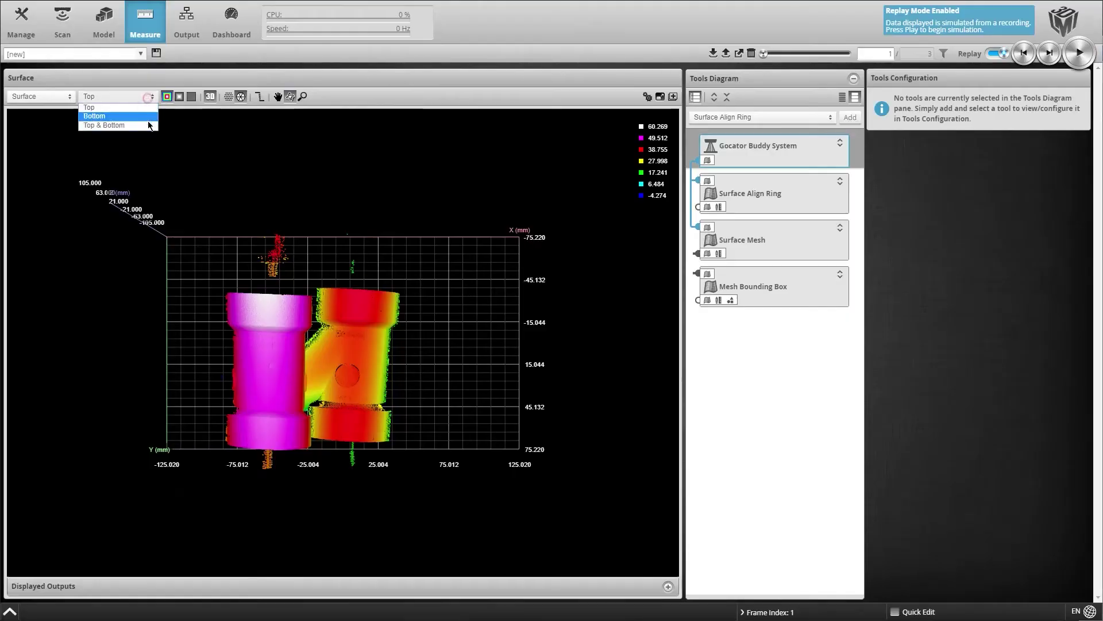
# Show the Top & Bottom scans in an oblique 3D view and display the Mesh Bounding Box output
pyautogui.click(148, 122)
pyautogui.moveTo(363, 400); pyautogui.dragTo(356, 325)
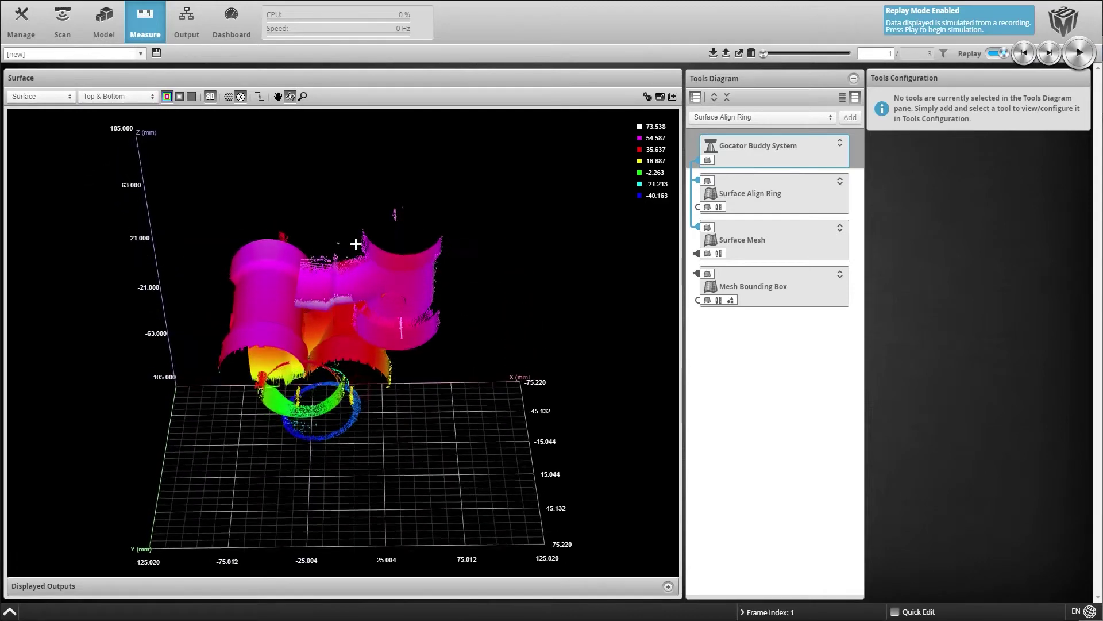
pyautogui.click(842, 300)
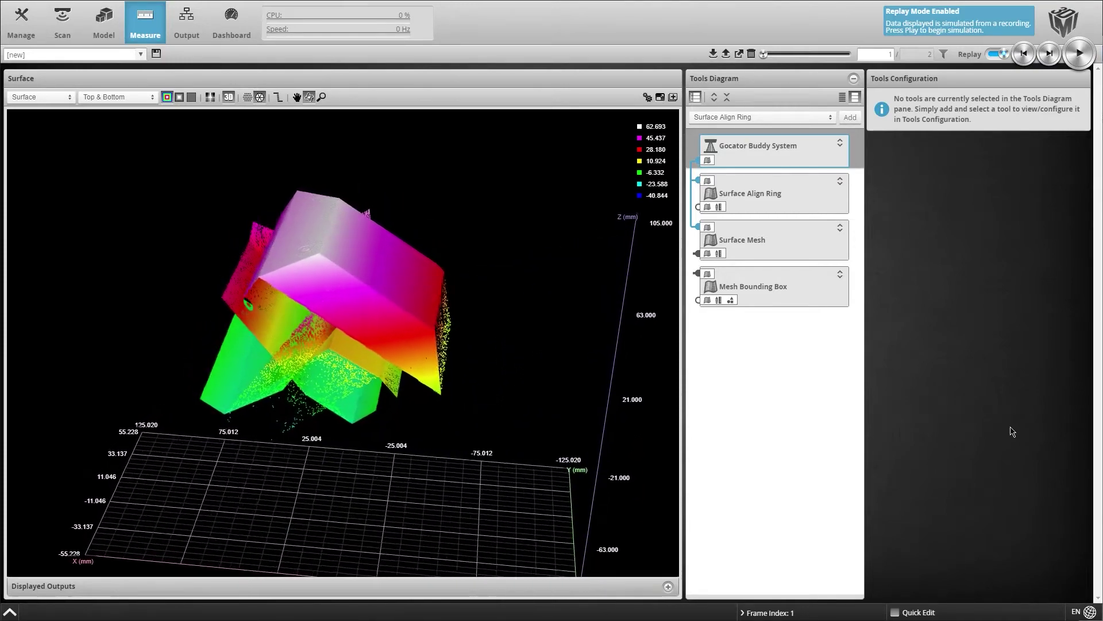
# Set Surface Align Ring to 4 Sensors with 1 top sensor and enable processing
pyautogui.click(764, 195)
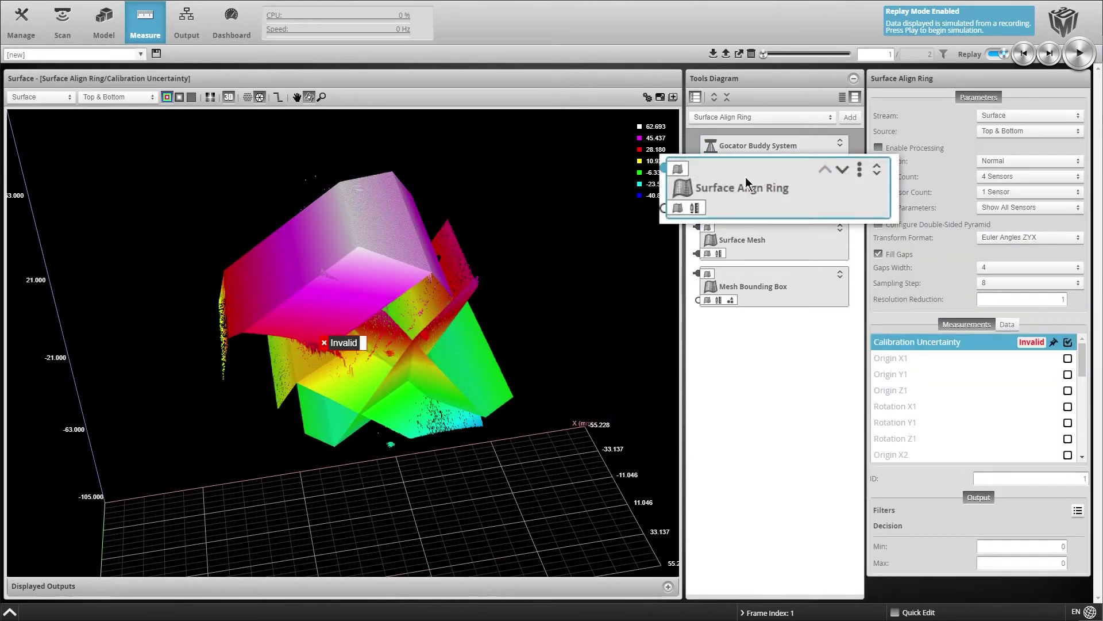
pyautogui.click(1023, 178)
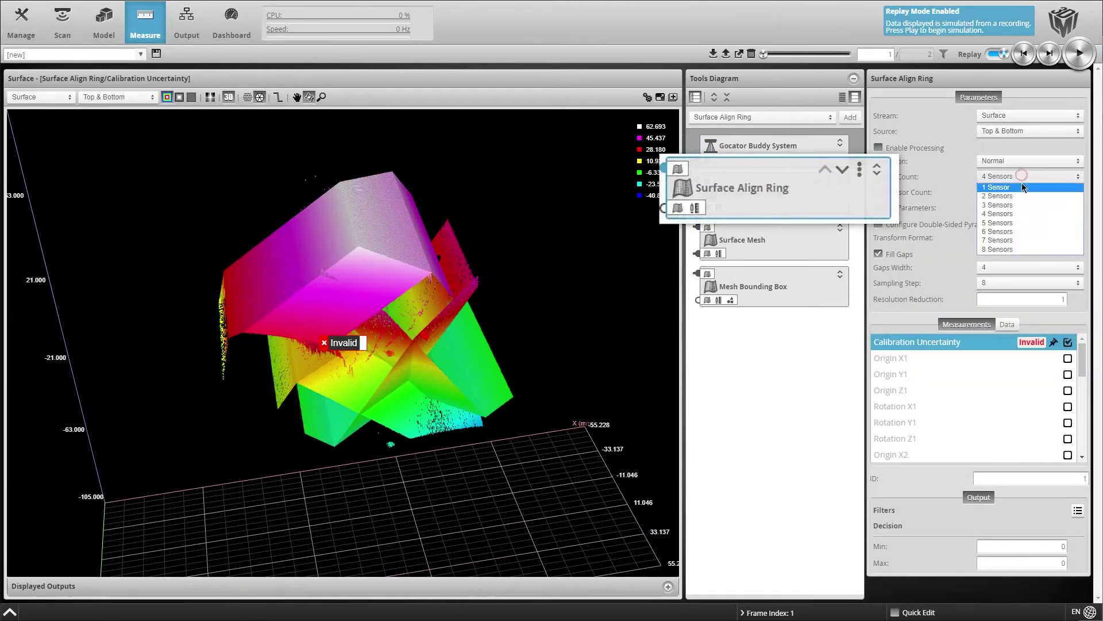
pyautogui.click(1020, 214)
pyautogui.click(1031, 193)
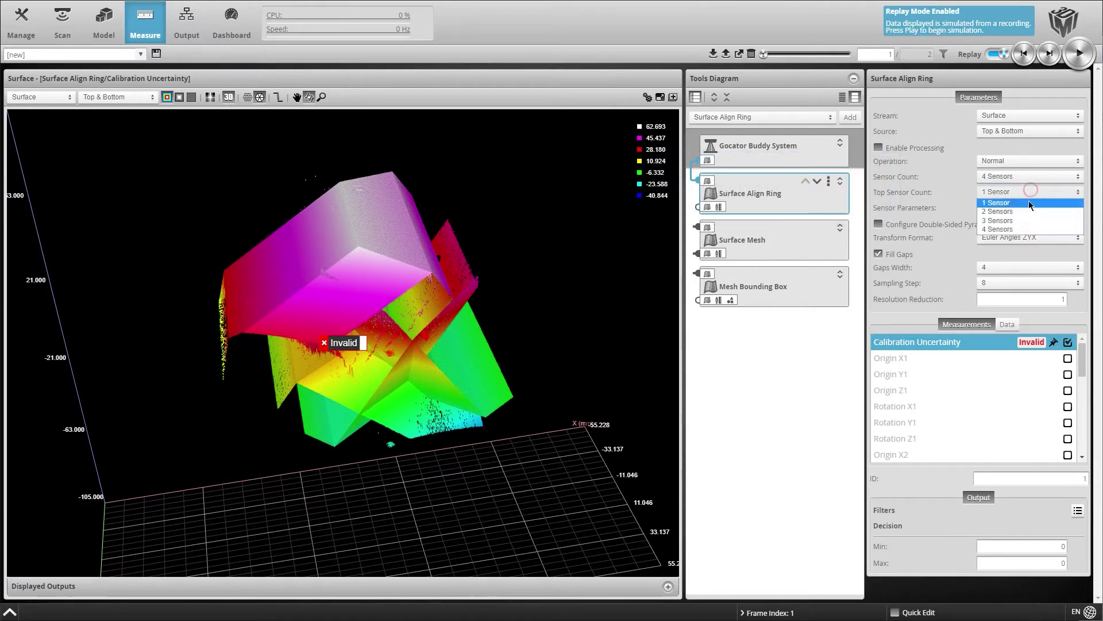
pyautogui.click(1030, 204)
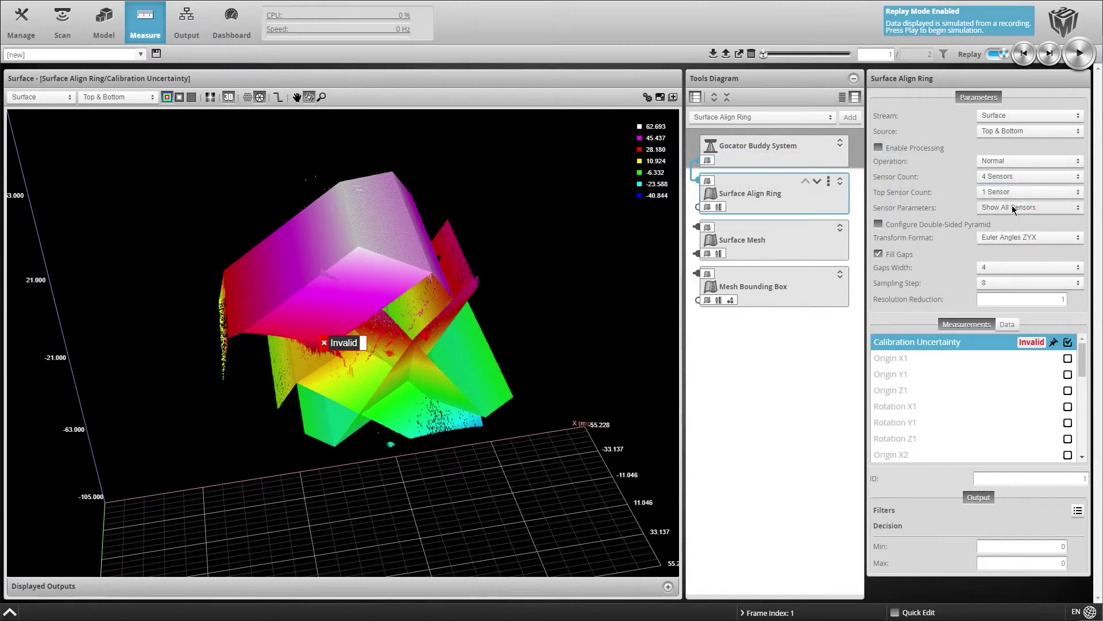
pyautogui.click(879, 149)
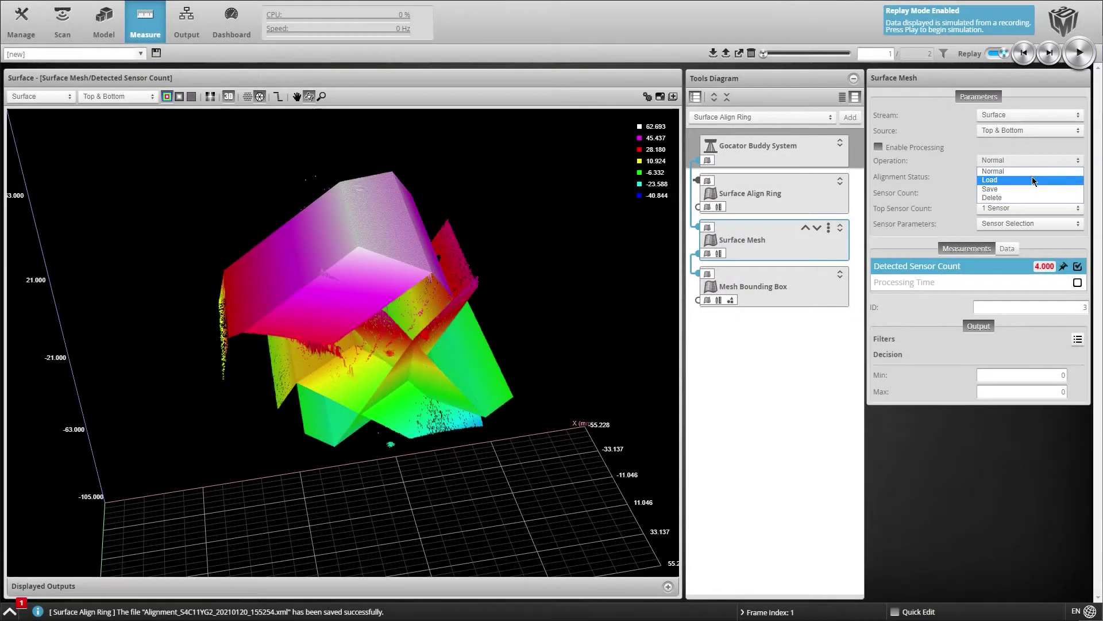
# Set Surface Mesh Operation to Load with the saved alignment as Initialization File
pyautogui.click(1034, 180)
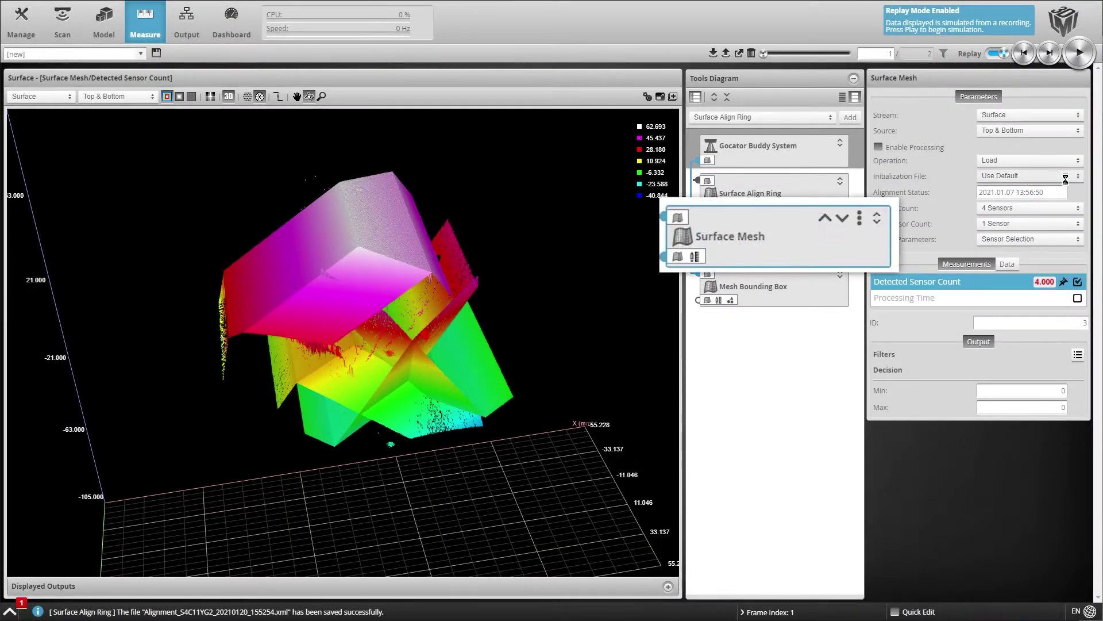
pyautogui.click(1066, 180)
pyautogui.scroll(-5, 1067, 189)
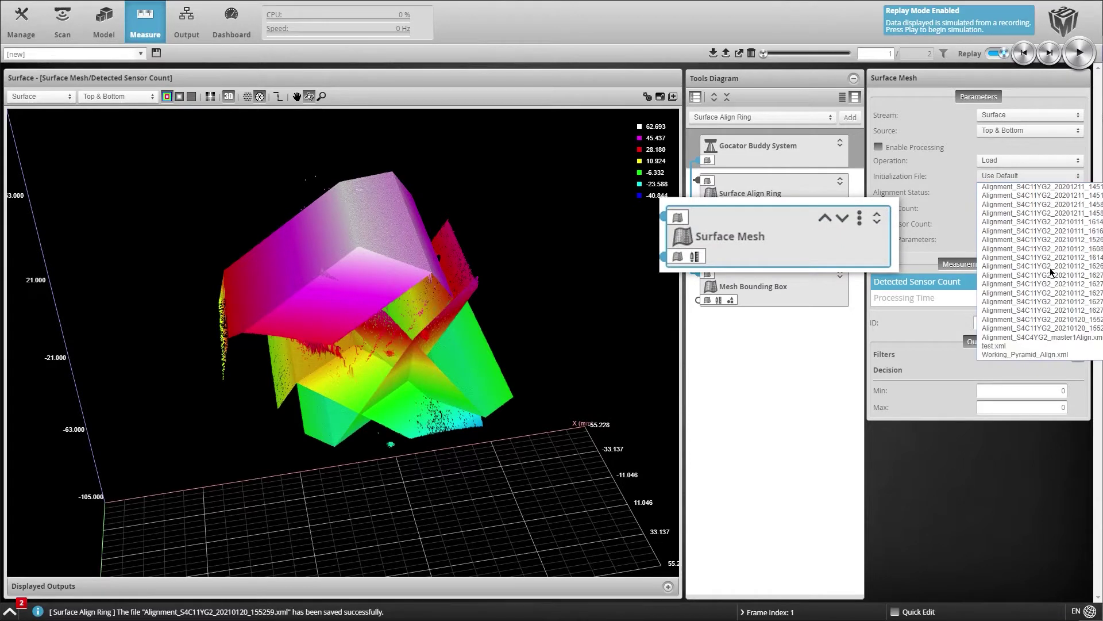
pyautogui.click(1049, 334)
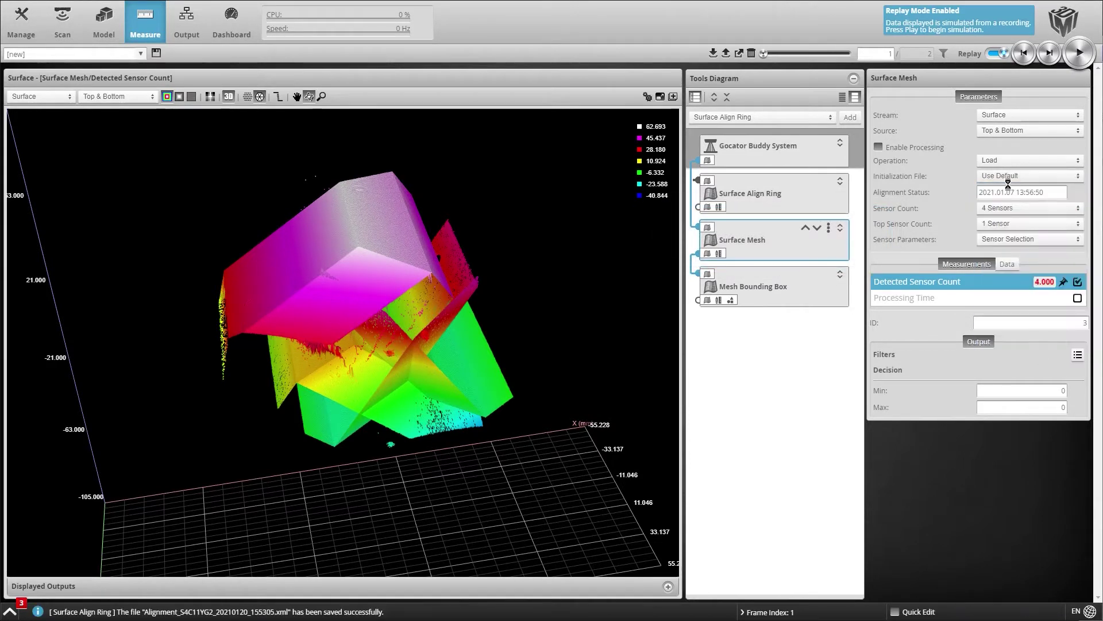
# Enable Surface Mesh processing and view its Mesh output in an oblique 3D view
pyautogui.click(878, 147)
pyautogui.click(1007, 170)
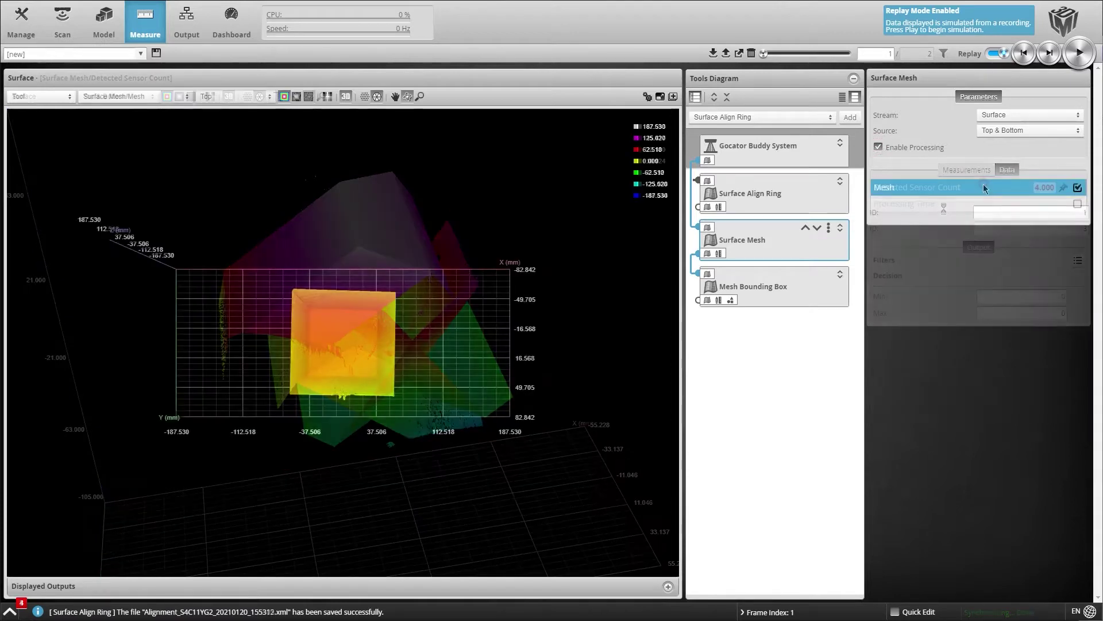
pyautogui.moveTo(445, 392); pyautogui.dragTo(480, 278)
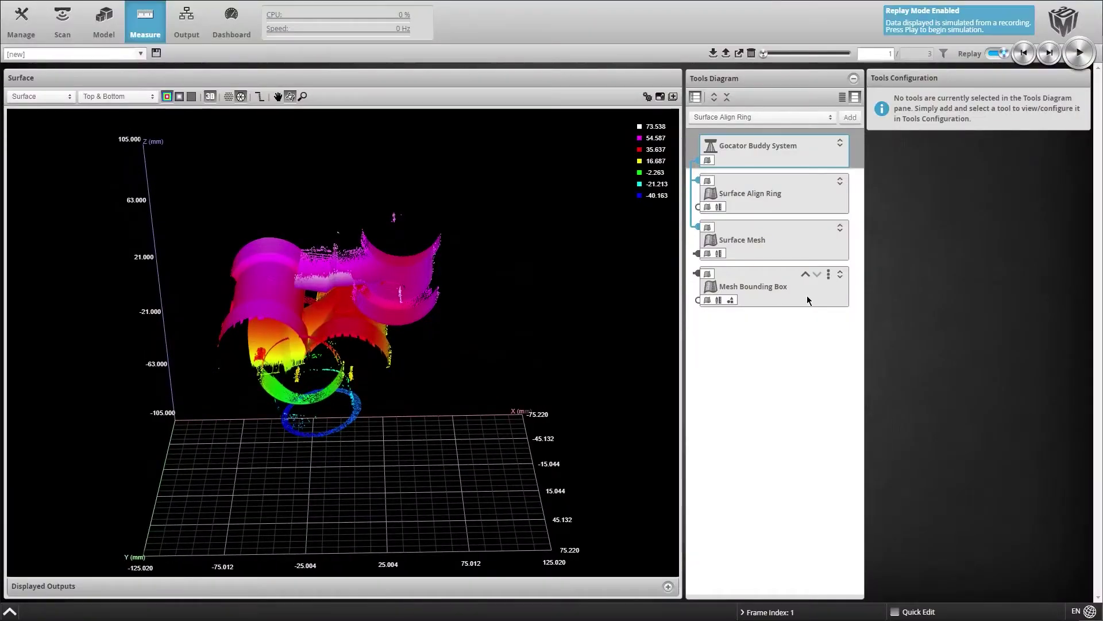
# Display the Mesh Bounding Box tool's Mesh output, tilted into perspective
pyautogui.click(810, 298)
pyautogui.click(1024, 198)
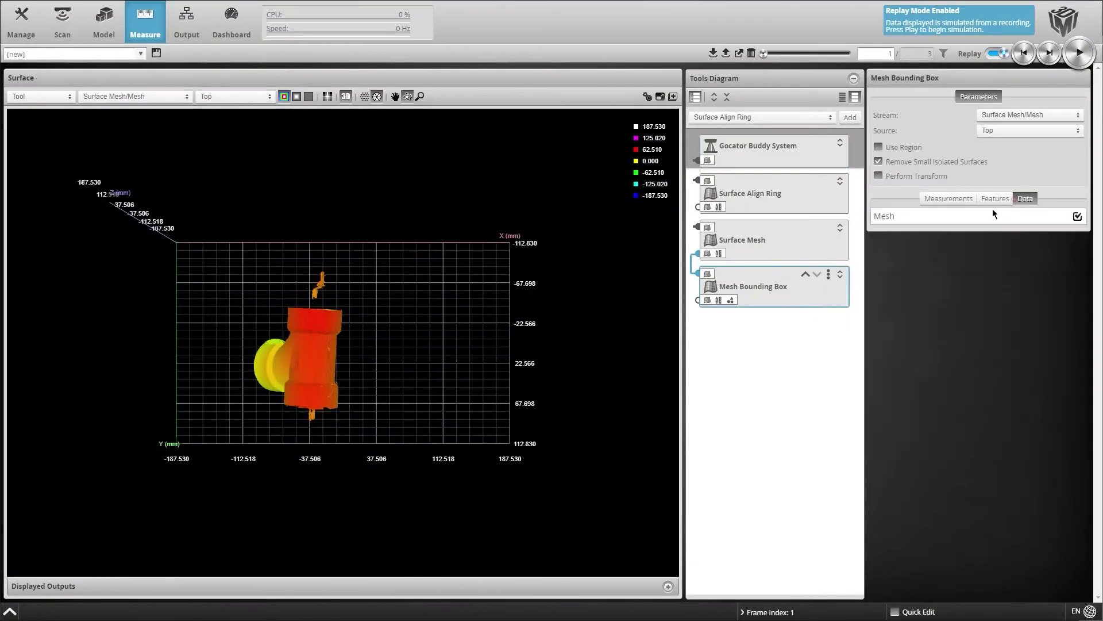
pyautogui.click(978, 214)
pyautogui.moveTo(344, 368); pyautogui.dragTo(353, 340)
# Show the colour-scale legend and orbit the pipe fitting to inspect its sides
pyautogui.scroll(3, 368, 426)
pyautogui.click(342, 95)
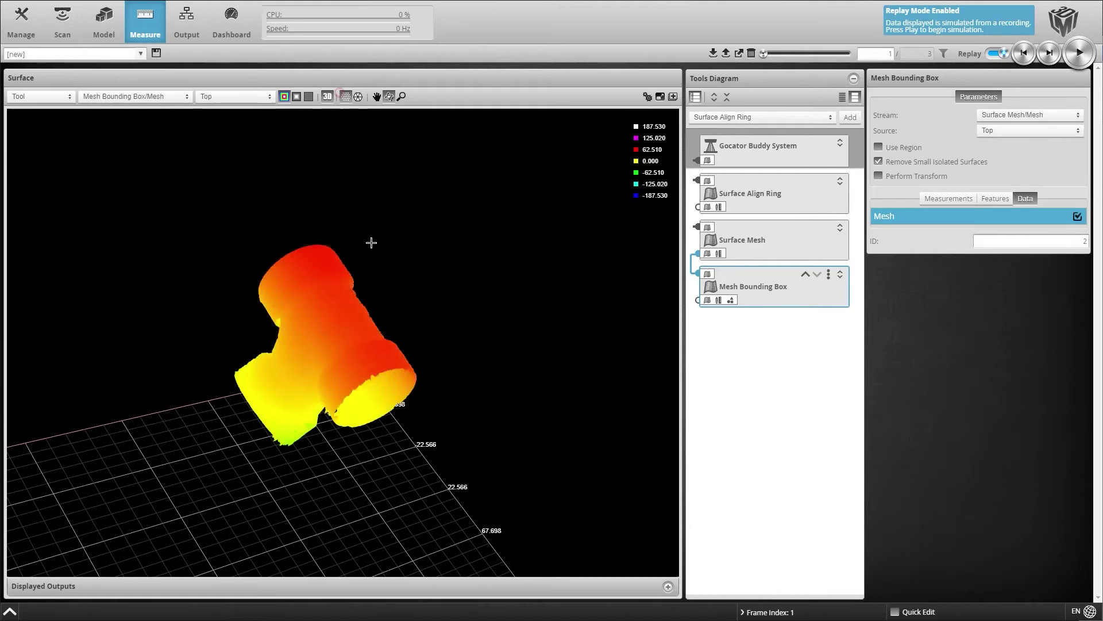
pyautogui.moveTo(371, 242); pyautogui.dragTo(245, 314)
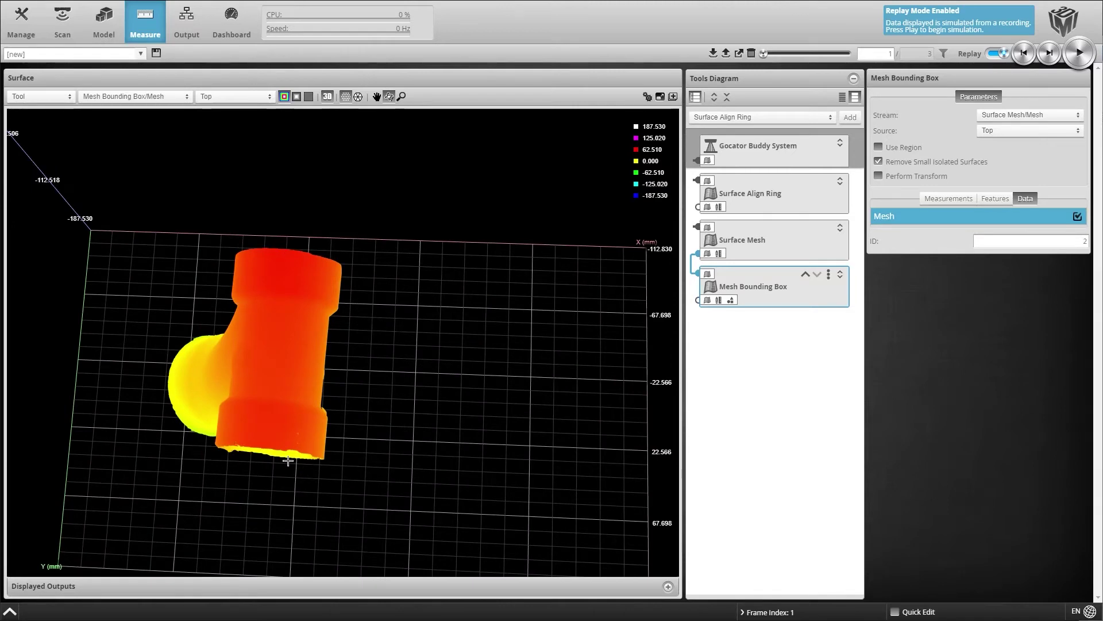
pyautogui.moveTo(288, 460); pyautogui.dragTo(591, 345)
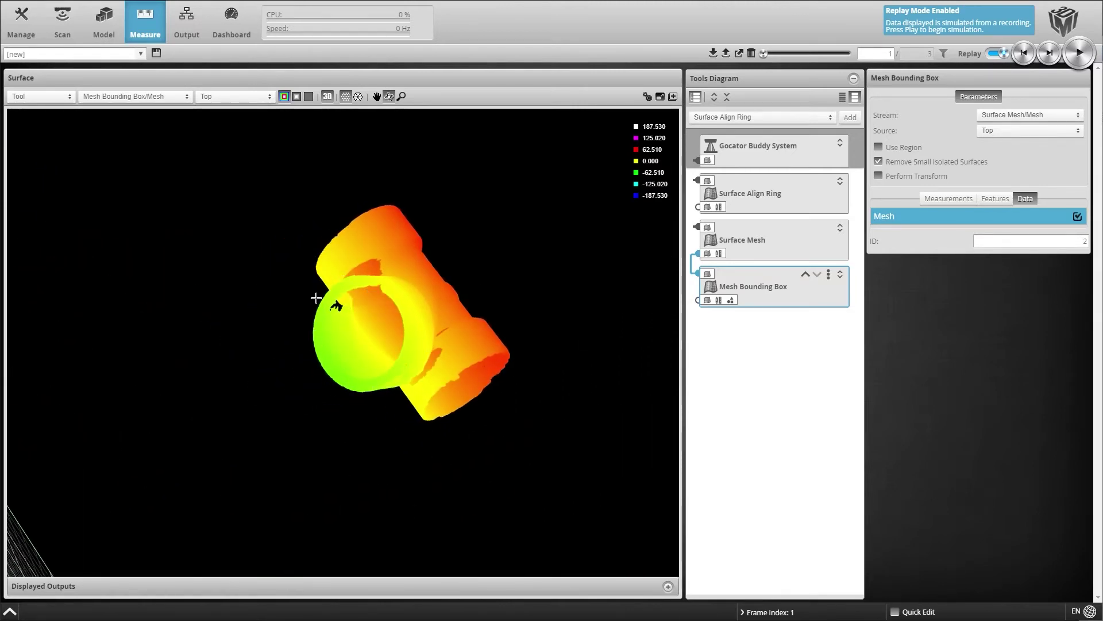
pyautogui.moveTo(324, 290); pyautogui.dragTo(269, 369)
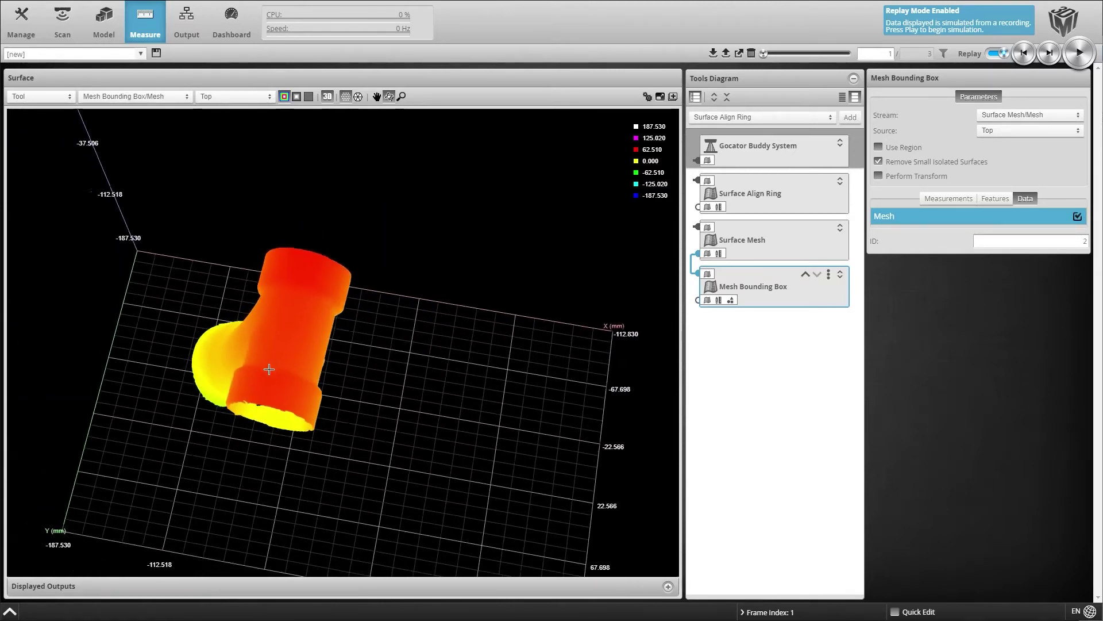
pyautogui.click(761, 117)
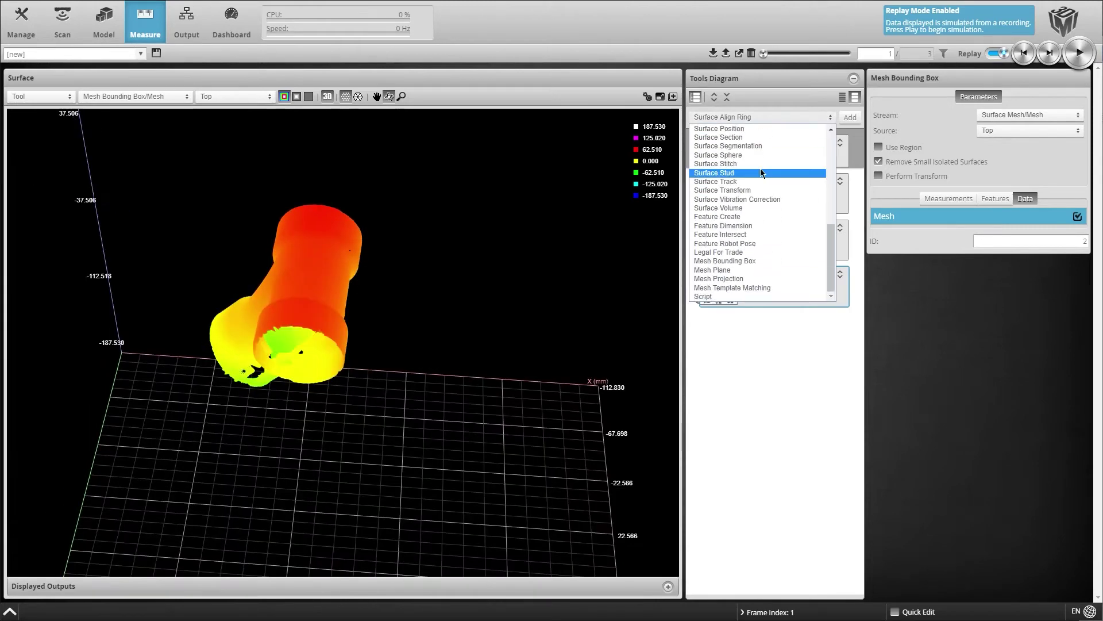
# Add a Mesh Projection tilted 35° about Y and display its Front and Back surfaces
pyautogui.click(743, 280)
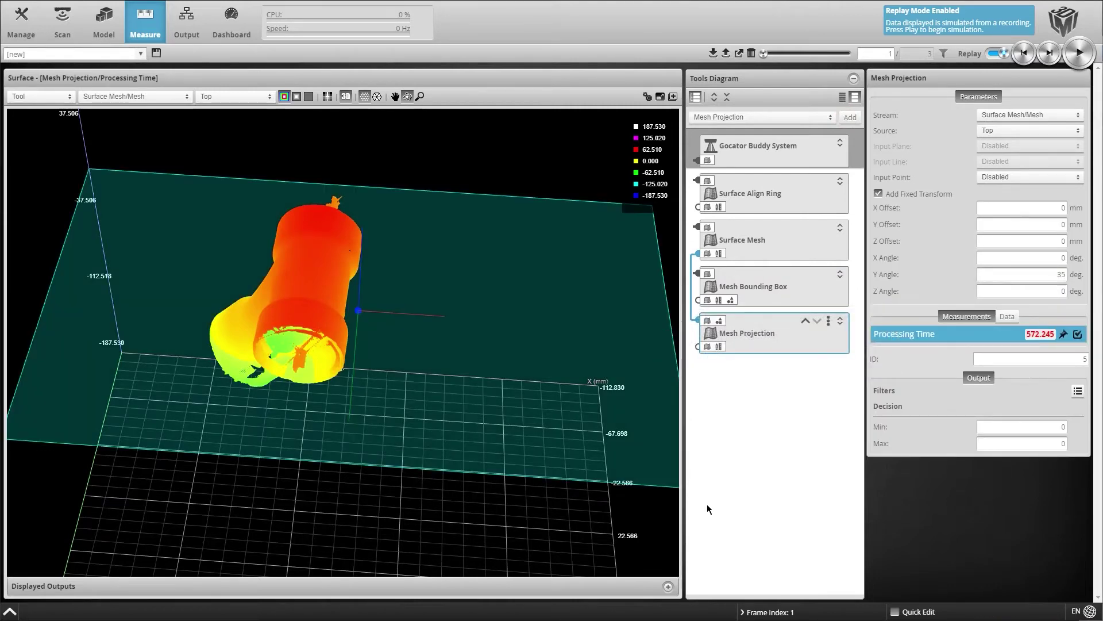
pyautogui.moveTo(409, 423); pyautogui.dragTo(425, 340)
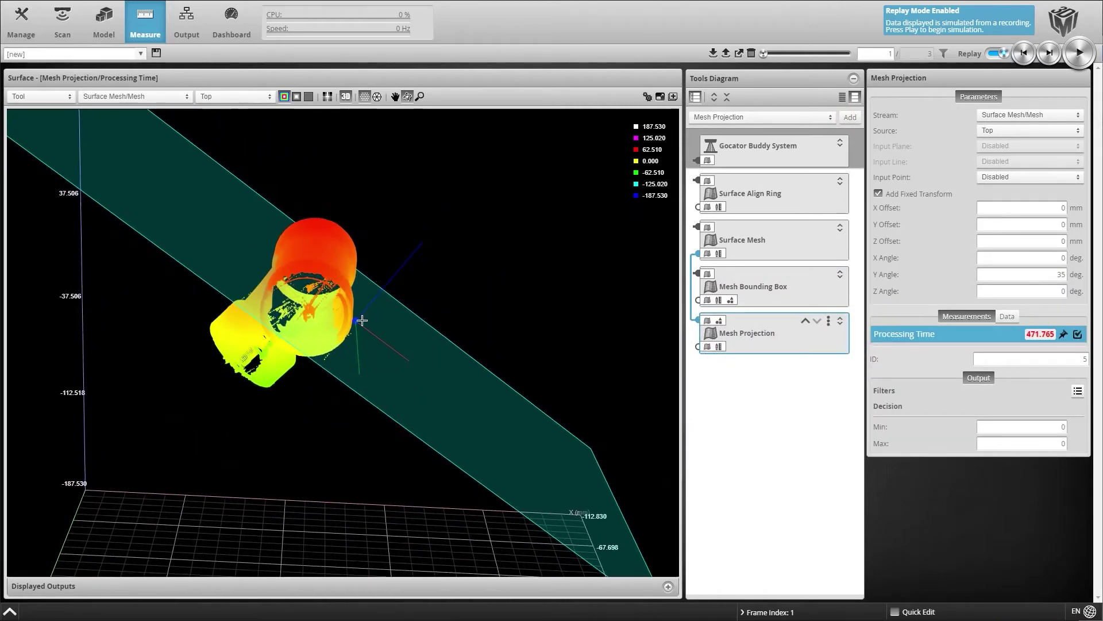
pyautogui.click(1007, 316)
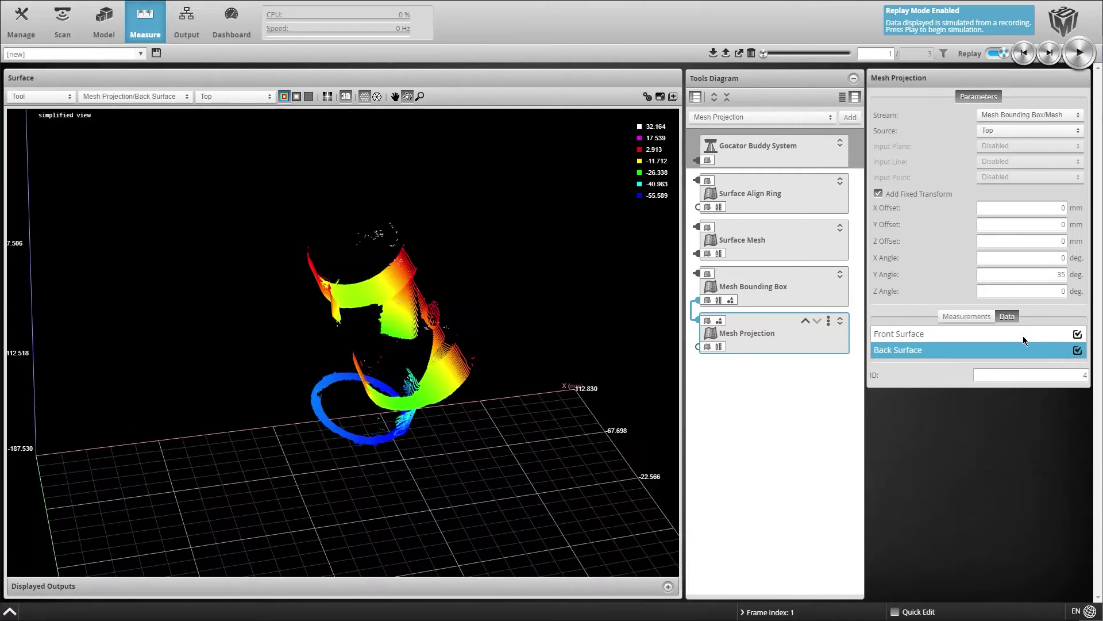
pyautogui.click(1022, 337)
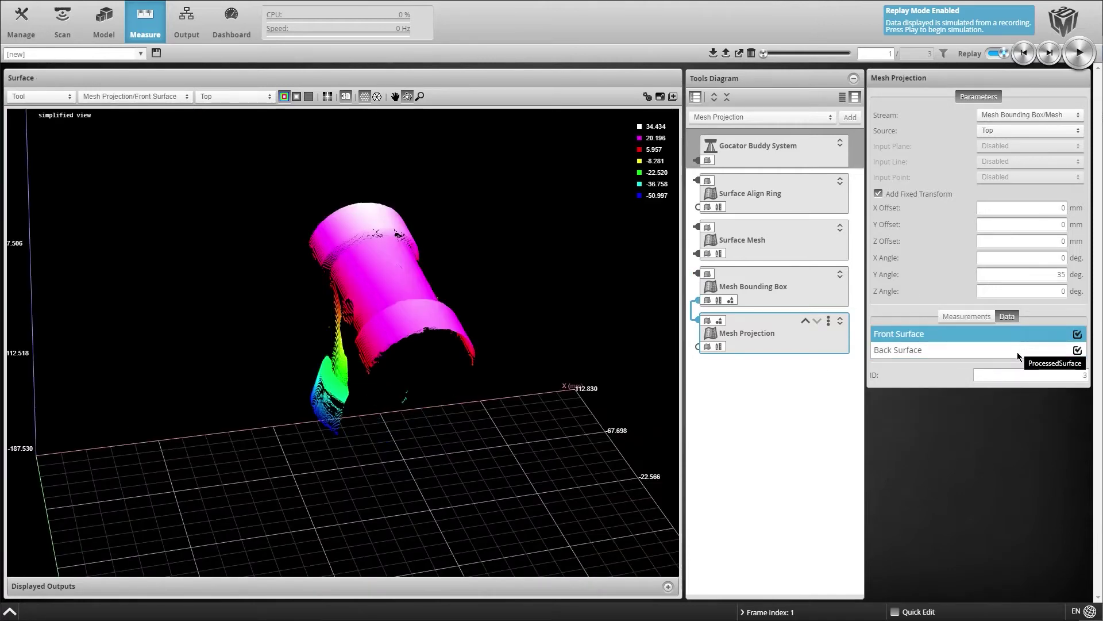
pyautogui.click(1017, 351)
# Orbit the back-surface point cloud down to the grid, then return to the Front Surface
pyautogui.moveTo(516, 409); pyautogui.dragTo(515, 295)
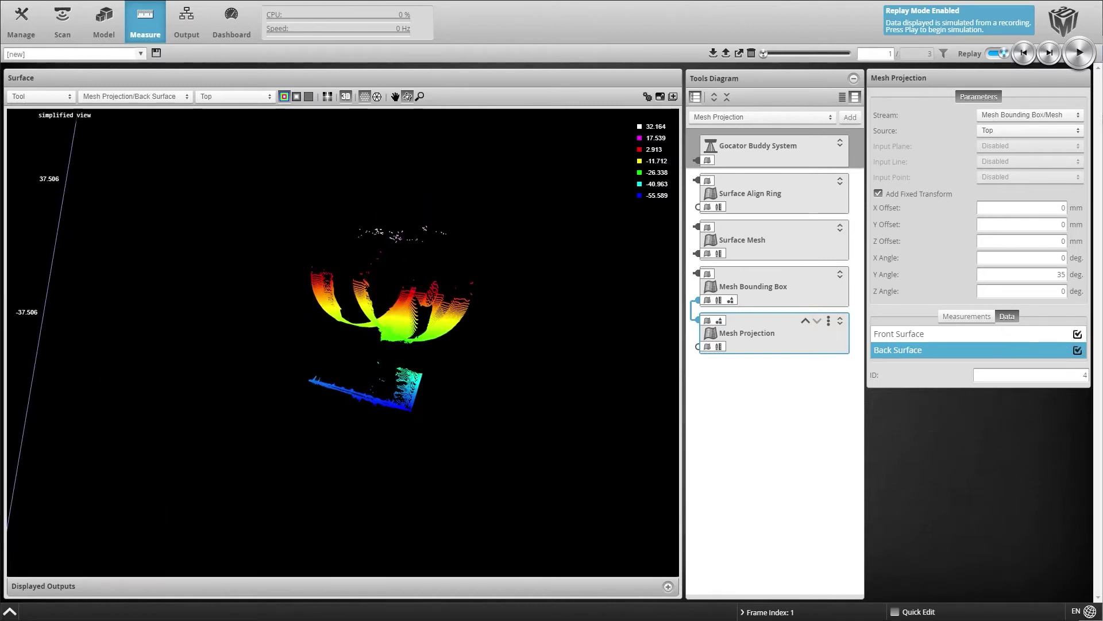
pyautogui.moveTo(675, 413); pyautogui.dragTo(437, 453)
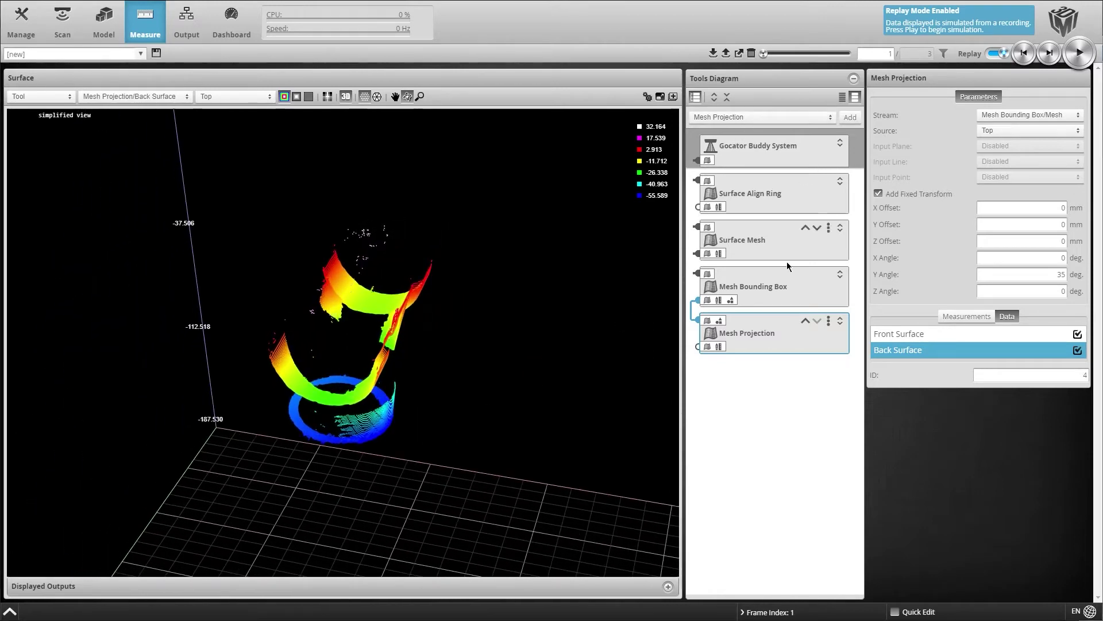
pyautogui.click(998, 333)
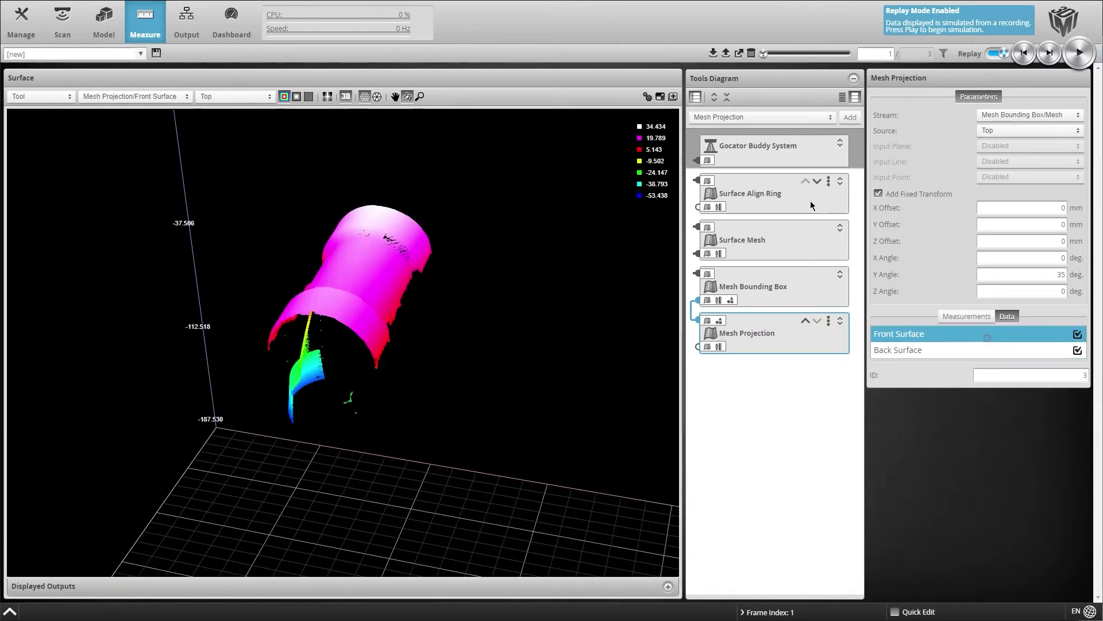
pyautogui.click(761, 116)
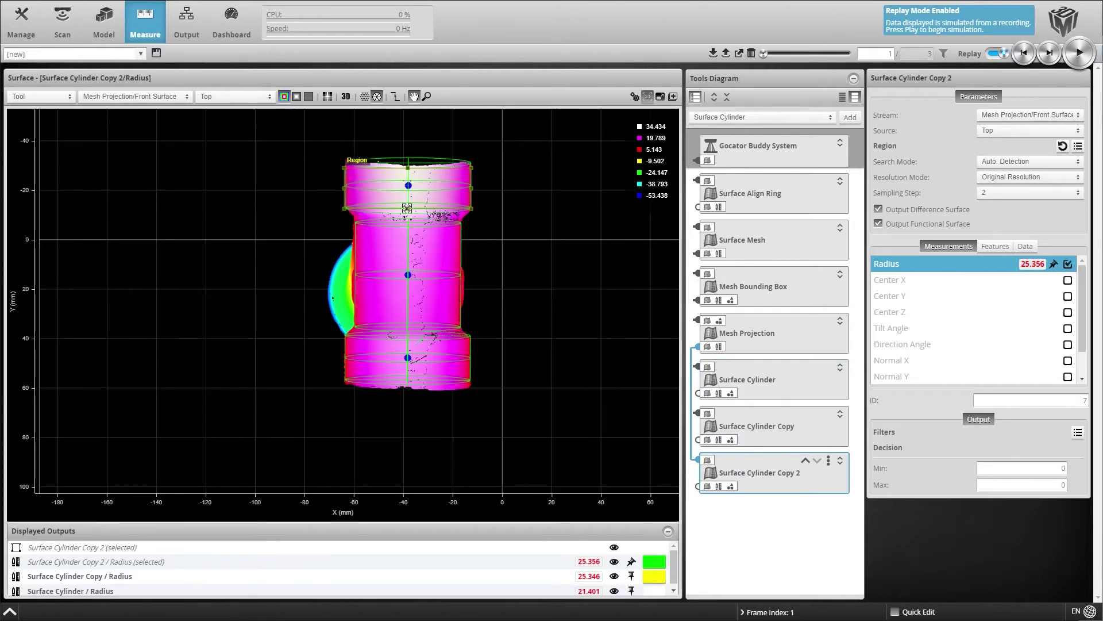
# View the cylinder fits in 3D and expand the circular edge tool's advanced settings
pyautogui.click(345, 96)
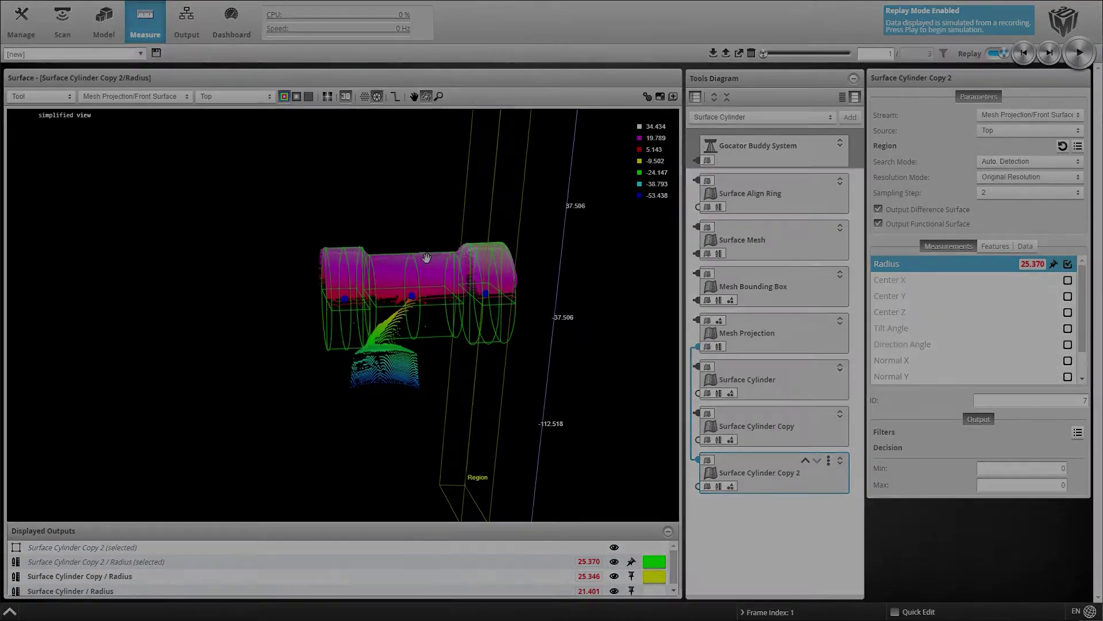
pyautogui.click(878, 292)
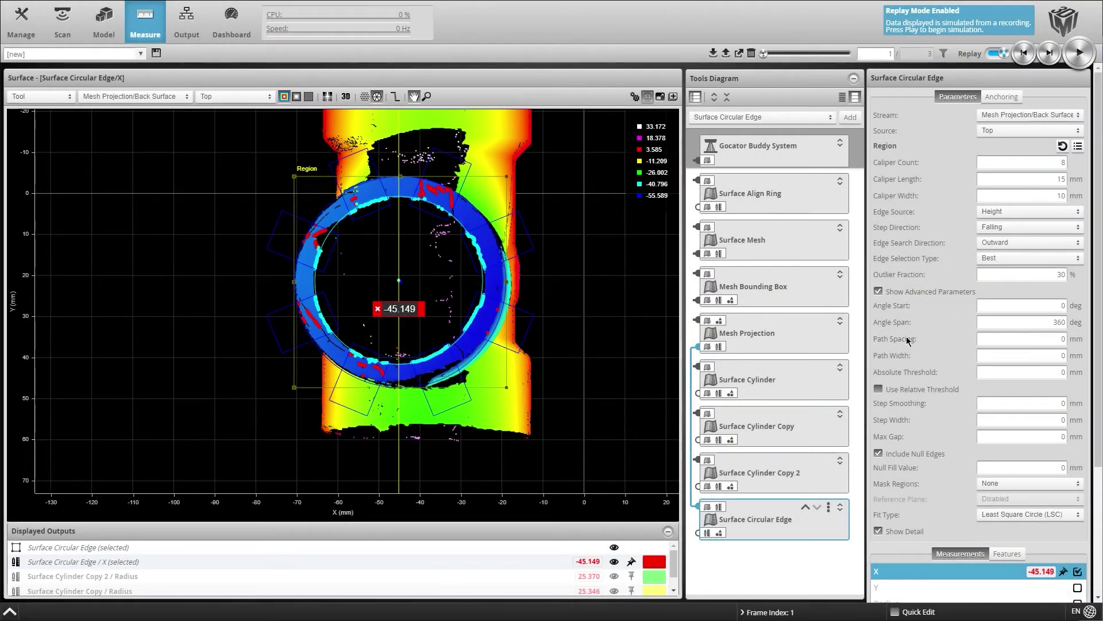
# Pin the back-surface circular edge's Radius result (20.462)
pyautogui.click(878, 292)
pyautogui.click(920, 378)
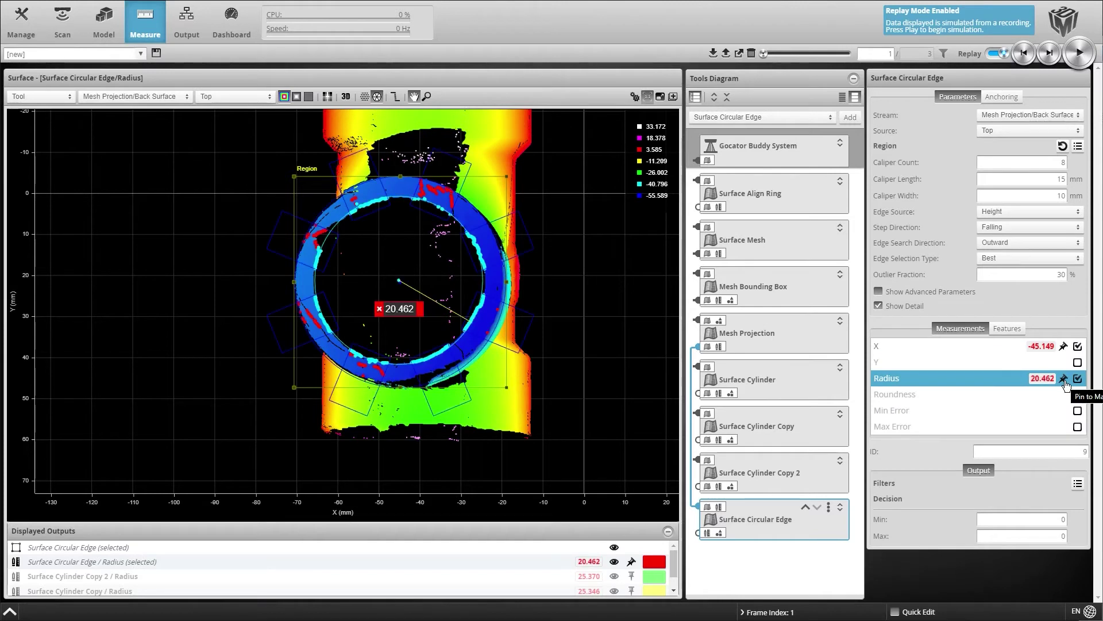
pyautogui.click(1064, 379)
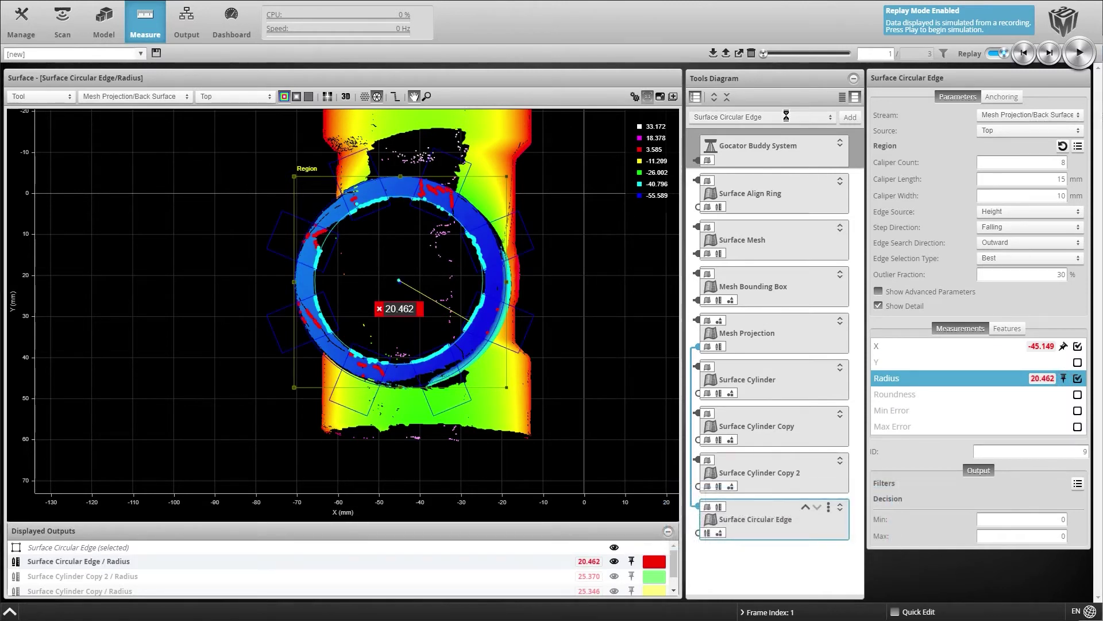
# Duplicate it as Surface Circular Edge outside, searching Inward, showing radius 25.729
pyautogui.click(828, 509)
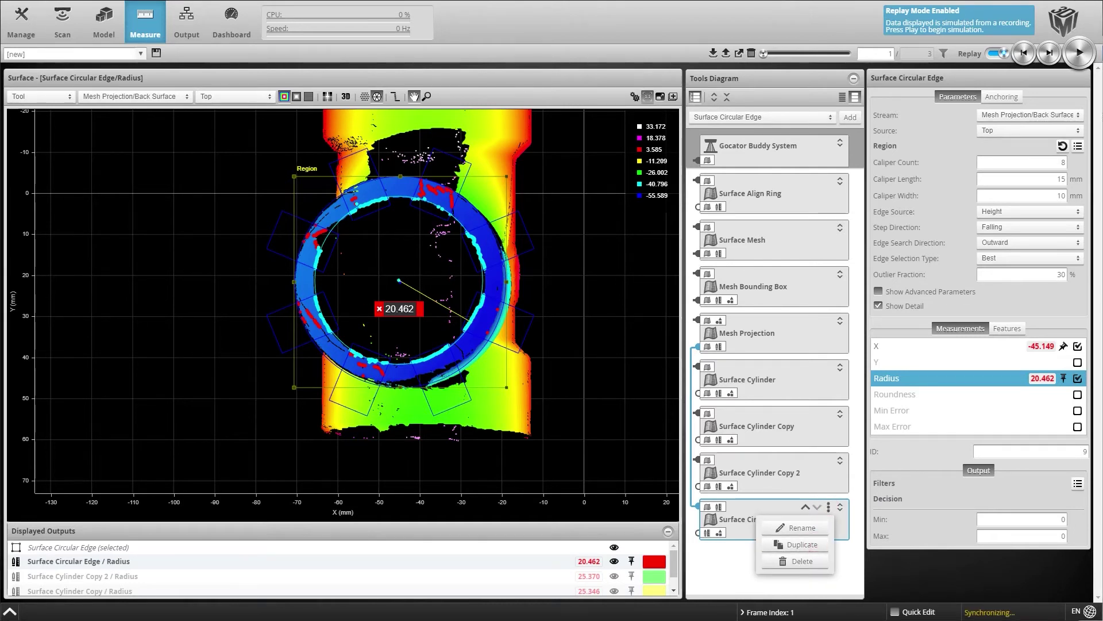
pyautogui.click(802, 544)
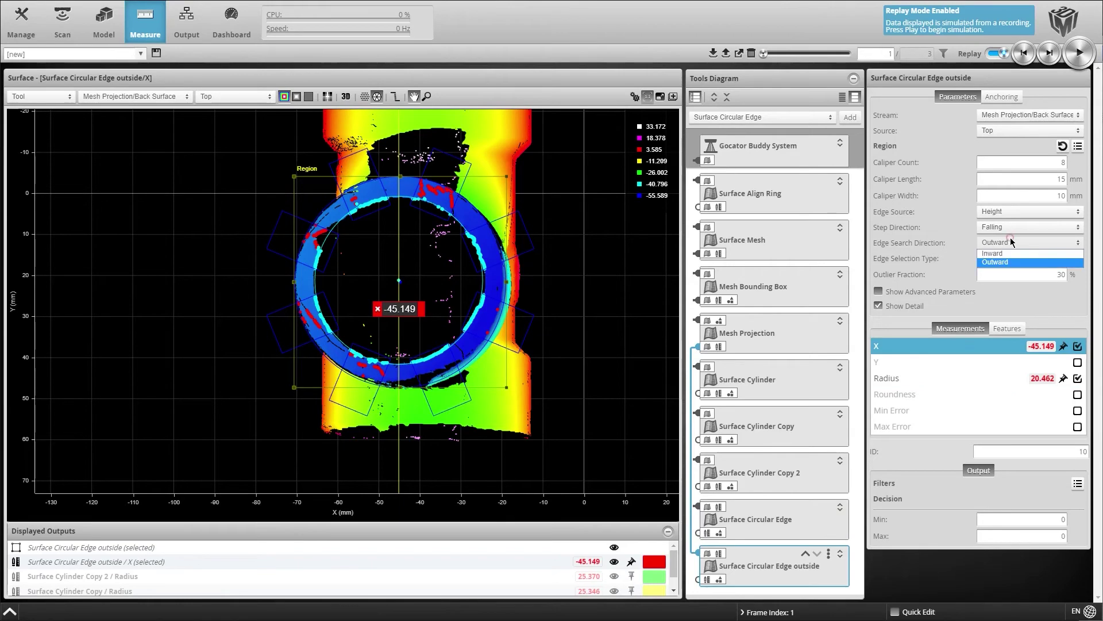
pyautogui.click(1009, 260)
pyautogui.click(980, 379)
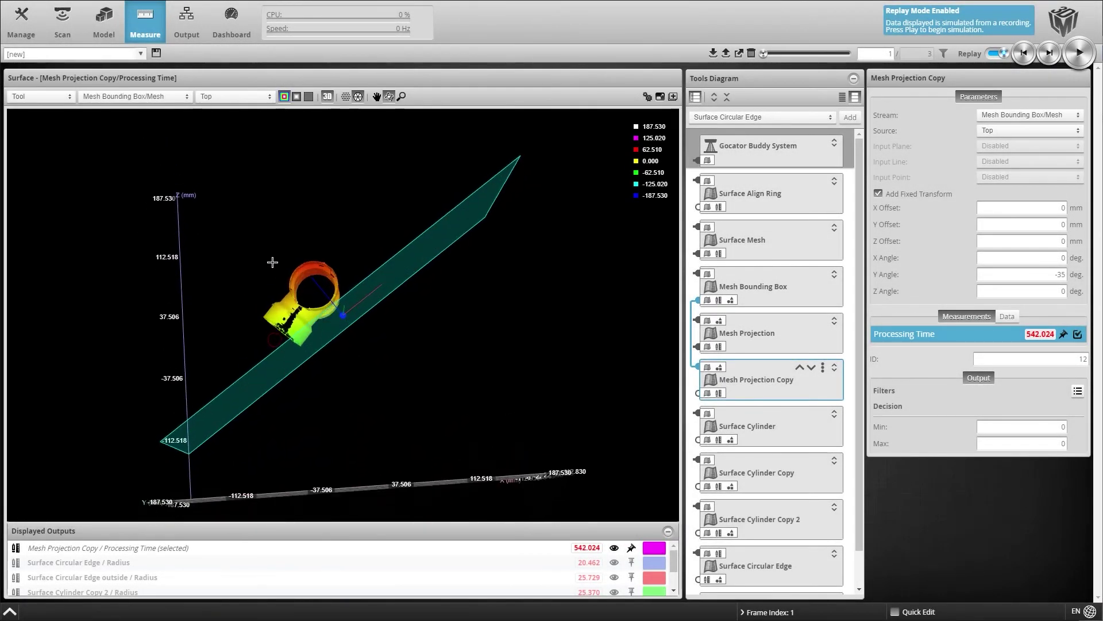
# Display the projection copy's Back Surface and orbit the curvature map toward a top-down view
pyautogui.click(1007, 316)
pyautogui.click(998, 350)
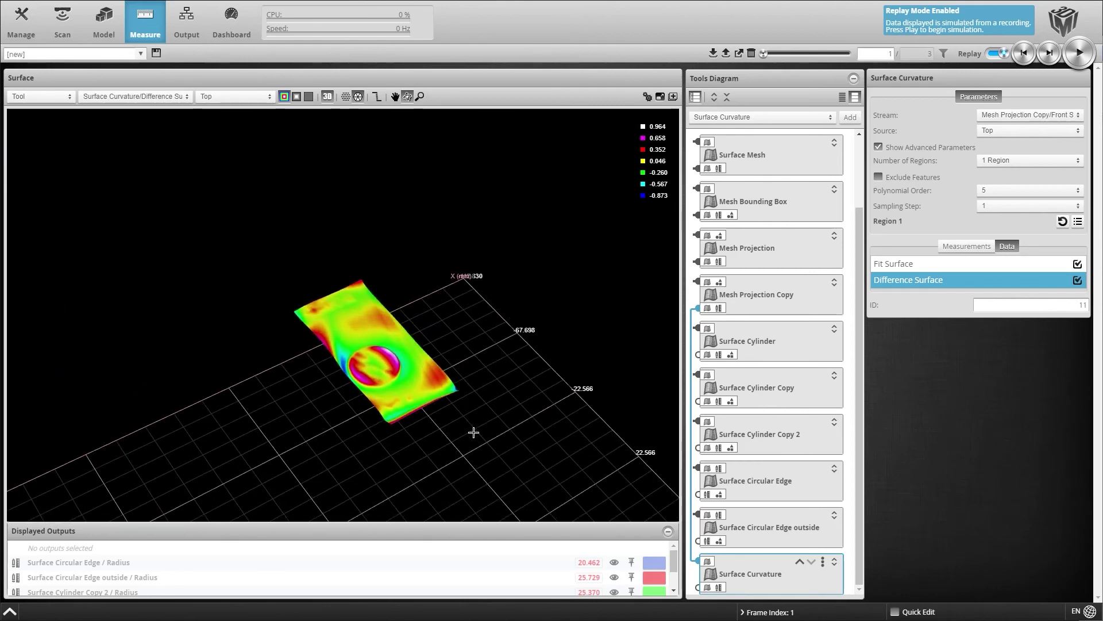
pyautogui.moveTo(474, 432); pyautogui.dragTo(398, 490)
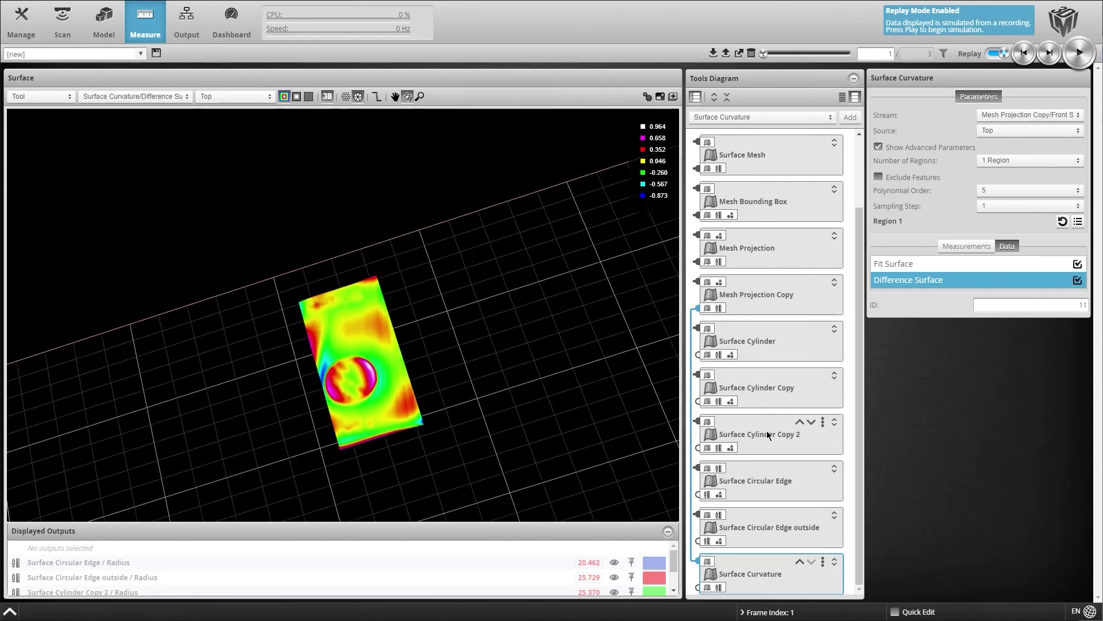